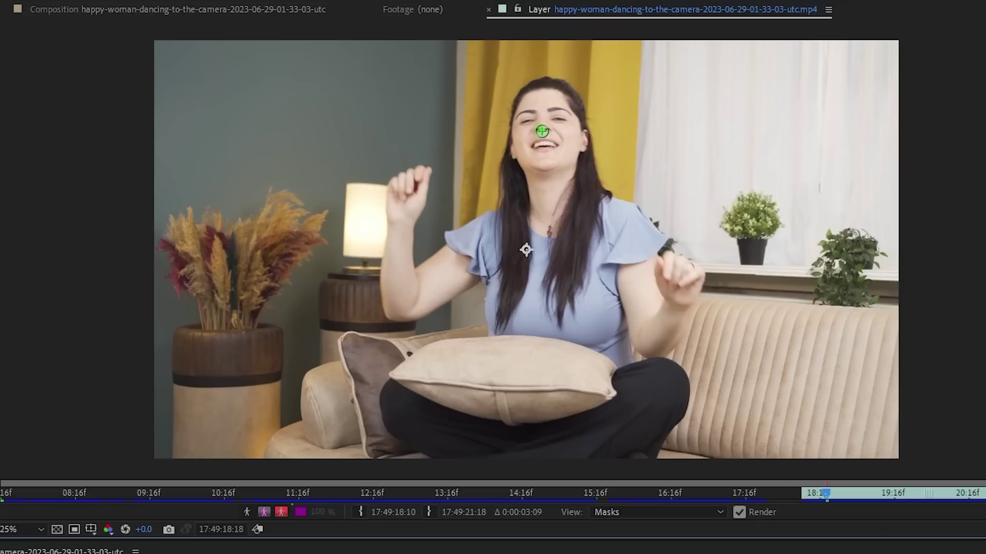
Roto-brush the dancing woman as foreground, subtracting the lamp and sofa arm.
{"action": "left_click_drag", "start_coordinate": [541, 128], "coordinate": [539, 277]}
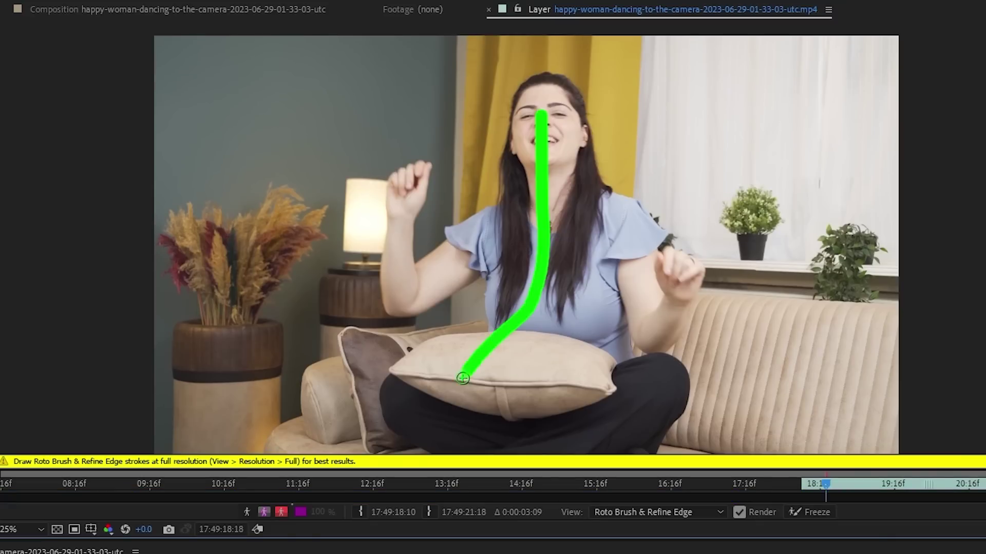
{"action": "left_click_drag", "start_coordinate": [671, 297], "coordinate": [674, 288]}
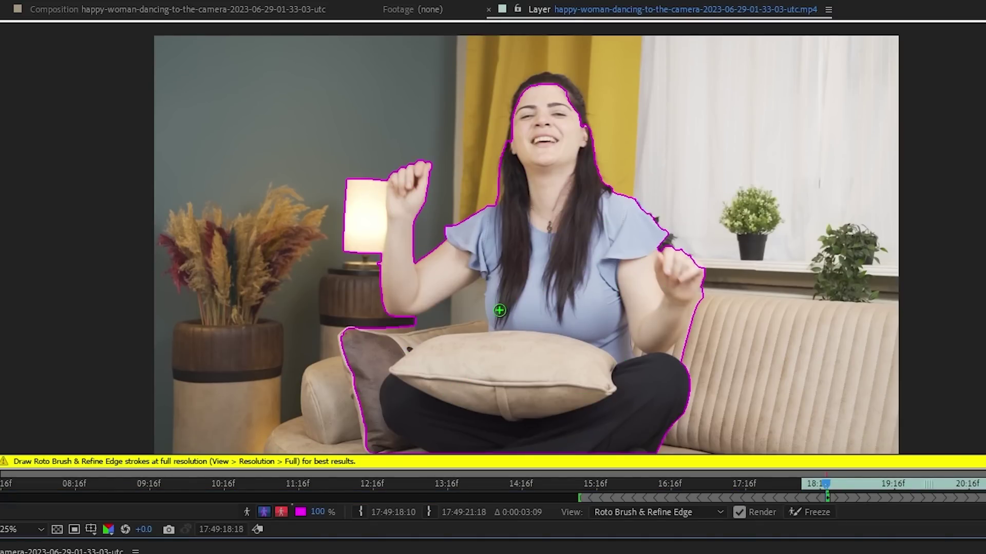
{"action": "key", "text": "alt"}
{"action": "left_click_drag", "start_coordinate": [463, 310], "coordinate": [326, 388]}
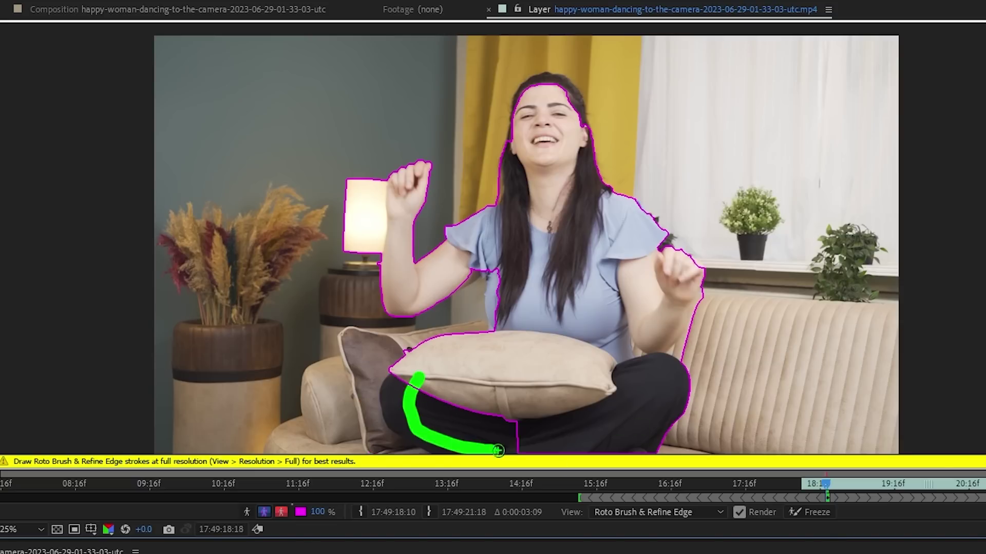
Propagate the roto outline through the clip's frames, restarting from an earlier frame.
{"action": "key", "text": "space"}
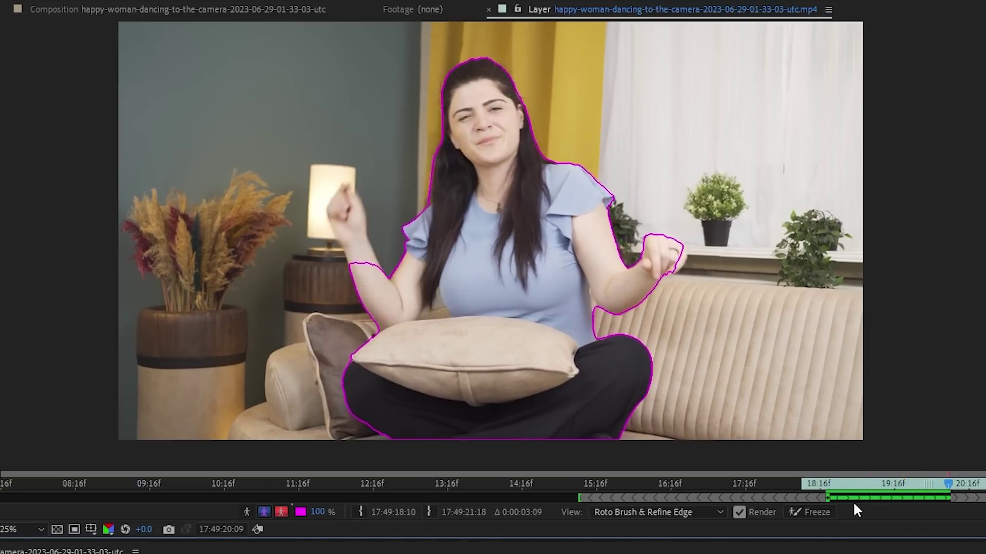
{"action": "key", "text": "space"}
{"action": "left_click", "coordinate": [827, 481]}
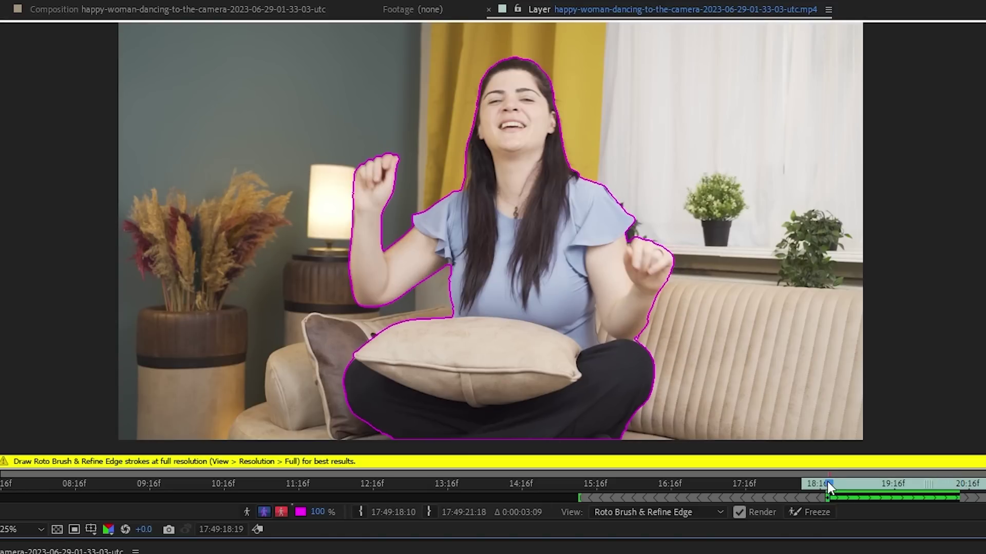
{"action": "key", "text": "space"}
{"action": "key", "text": "space"}
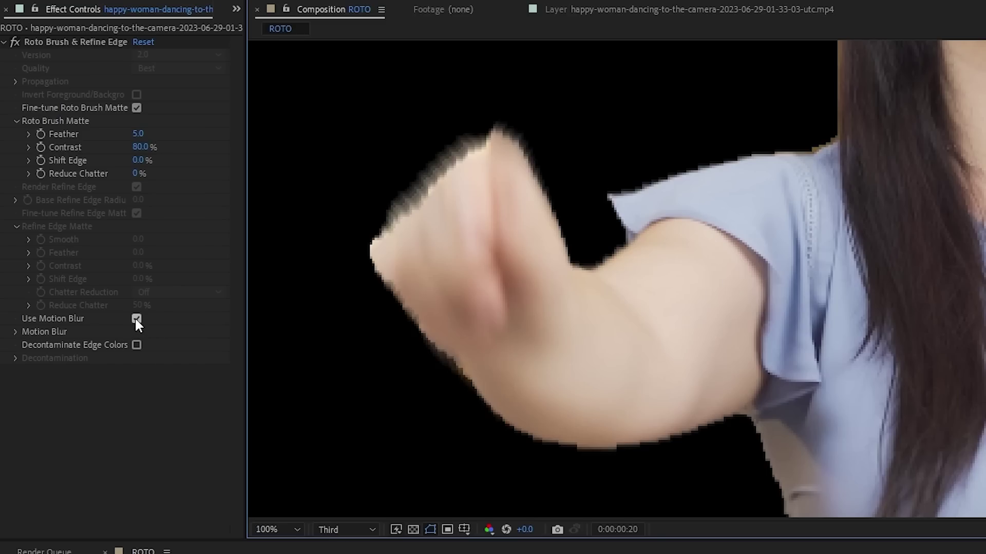
Uncheck Use Motion Blur on the roto matte and refine its edge along the woman's hair.
{"action": "left_click", "coordinate": [137, 319]}
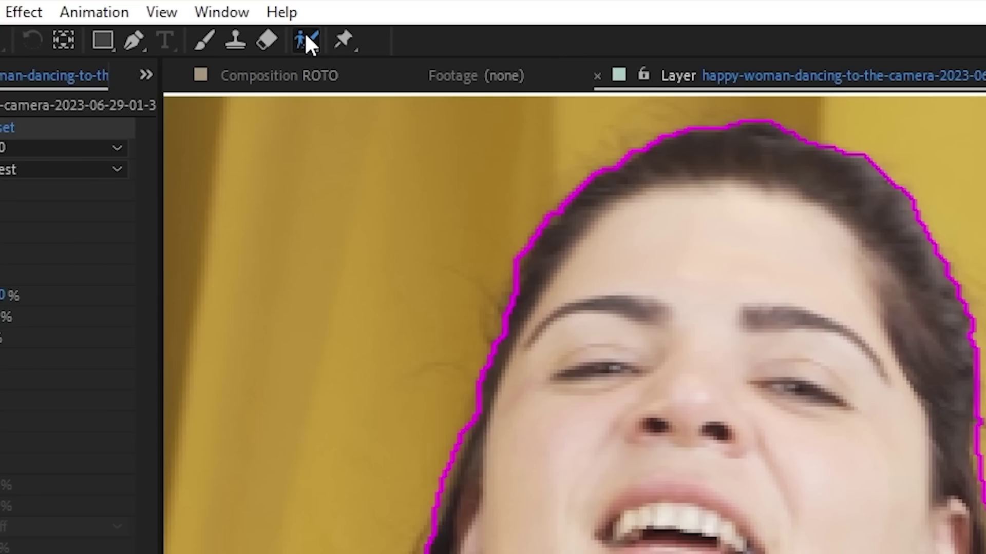
{"action": "mouse_move", "coordinate": [308, 39]}
{"action": "left_mouse_down"}
{"action": "mouse_move", "coordinate": [324, 38]}
{"action": "mouse_move", "coordinate": [389, 77]}
{"action": "left_mouse_up"}
{"action": "left_click_drag", "start_coordinate": [628, 92], "coordinate": [662, 280]}
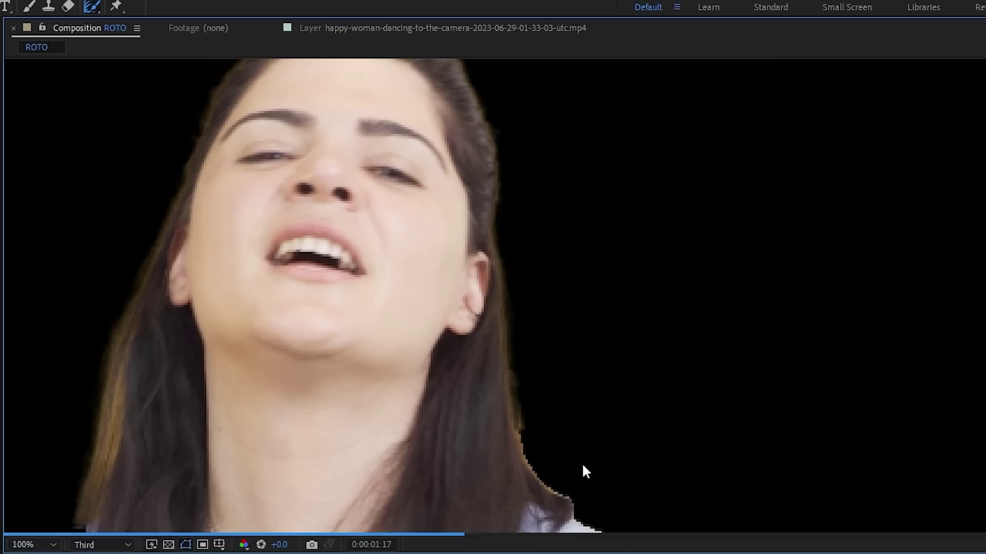
{"action": "scroll", "coordinate": [510, 362], "scroll_direction": "up", "scroll_amount": 1}
{"action": "scroll", "coordinate": [520, 378], "scroll_direction": "down", "scroll_amount": 1}
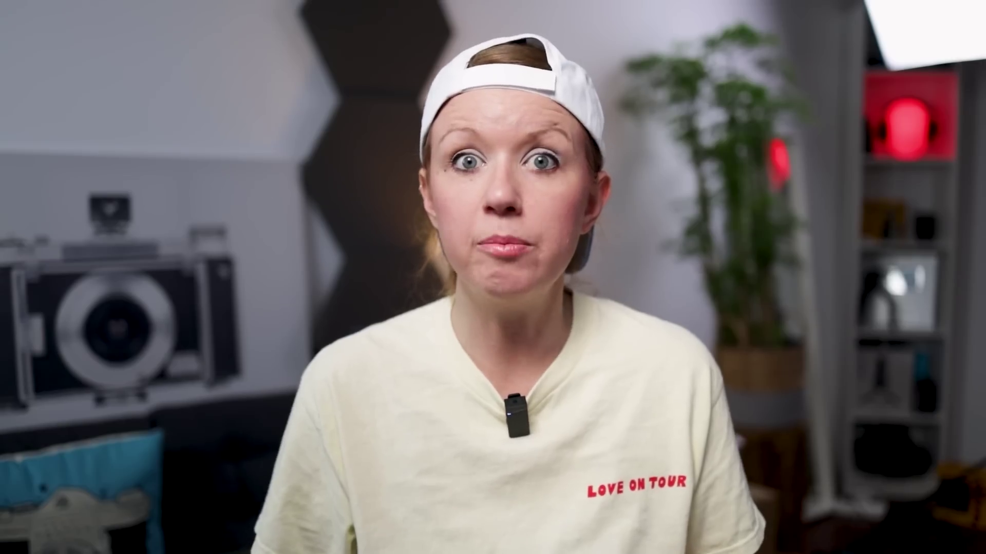
Marquee the woman on the sofa and generative-fill it with the prompt 'Empty room'.
{"action": "left_click_drag", "start_coordinate": [281, 126], "coordinate": [499, 438]}
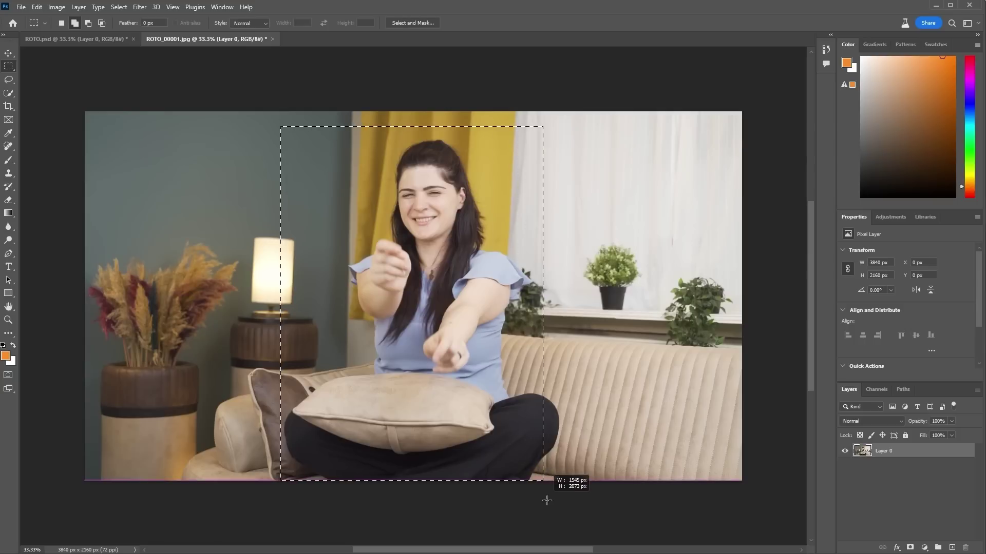
{"action": "left_click_drag", "start_coordinate": [564, 510], "coordinate": [563, 509]}
{"action": "left_click", "coordinate": [339, 496]}
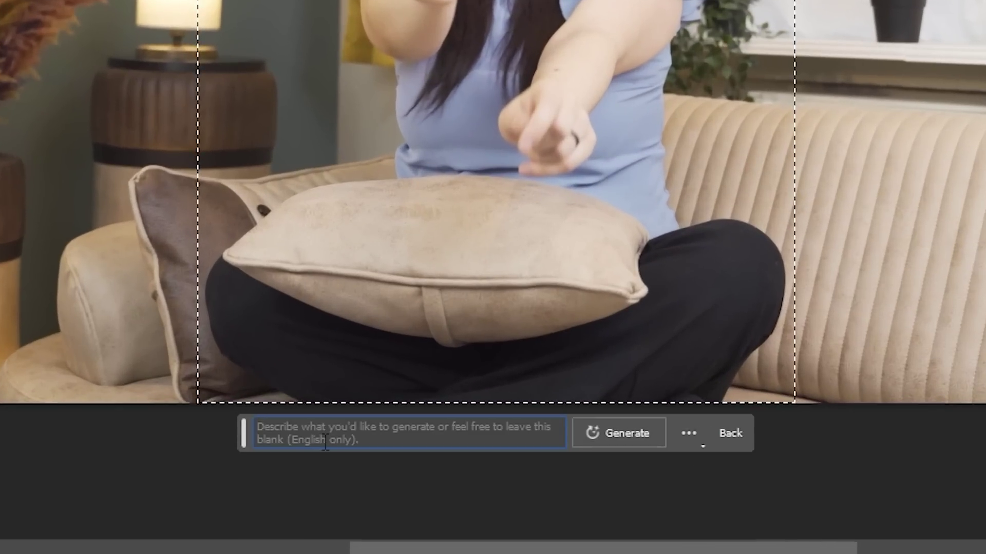
{"action": "type", "text": "Empty room"}
{"action": "key", "text": "Return"}
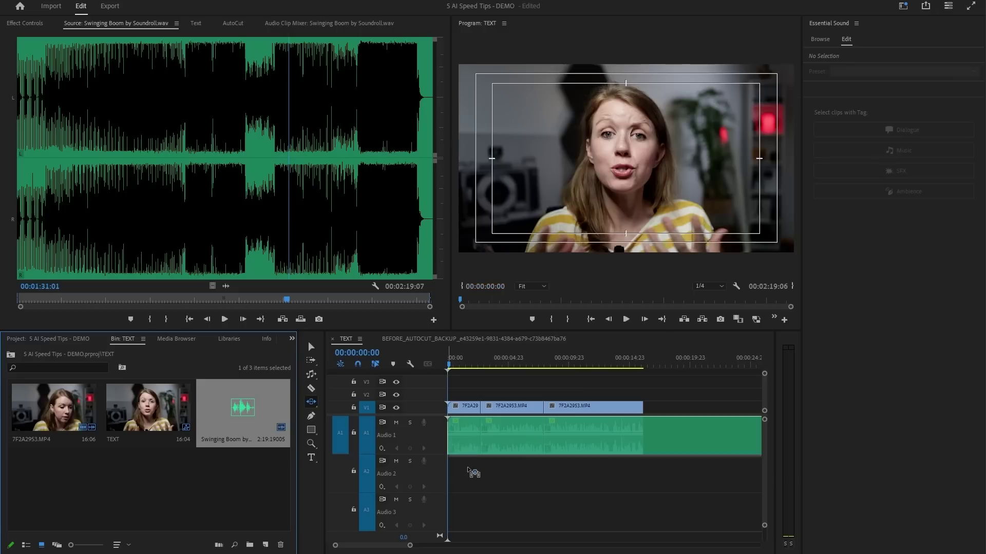
Add the Swinging Boom music track to Audio 2 and zoom out to show it.
{"action": "left_click_drag", "start_coordinate": [473, 472], "coordinate": [472, 475]}
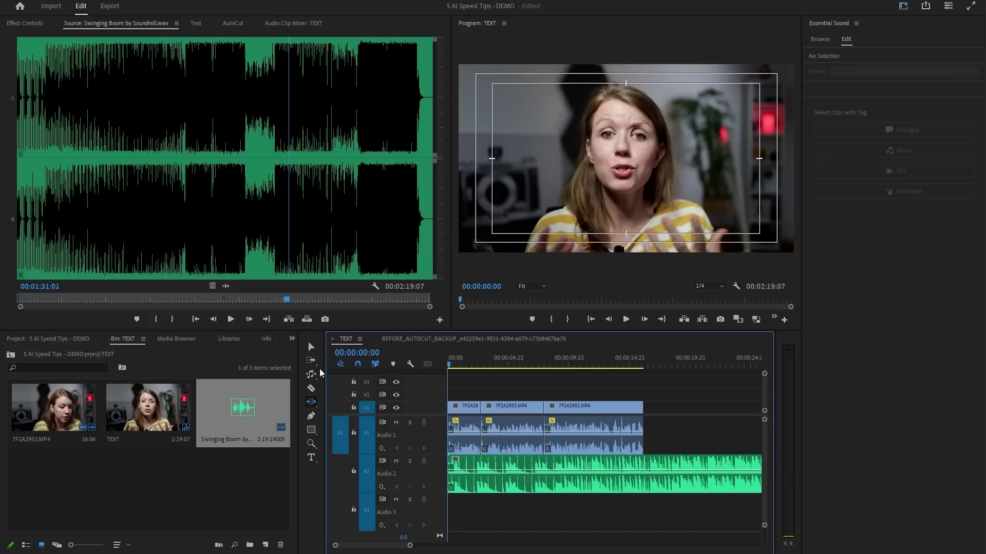
{"action": "left_click", "coordinate": [436, 461]}
{"action": "key", "text": "minus"}
{"action": "key", "text": "minus"}
{"action": "key", "text": "minus"}
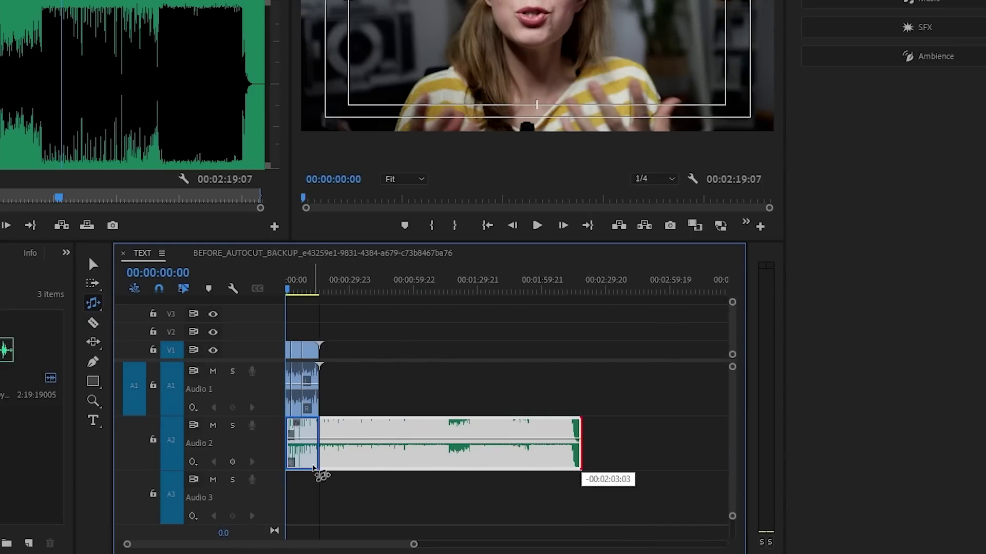
Remix the music to 00:00:20:06 so it ends with the video, then play it.
{"action": "left_click_drag", "start_coordinate": [318, 468], "coordinate": [319, 468]}
{"action": "key", "text": "backslash"}
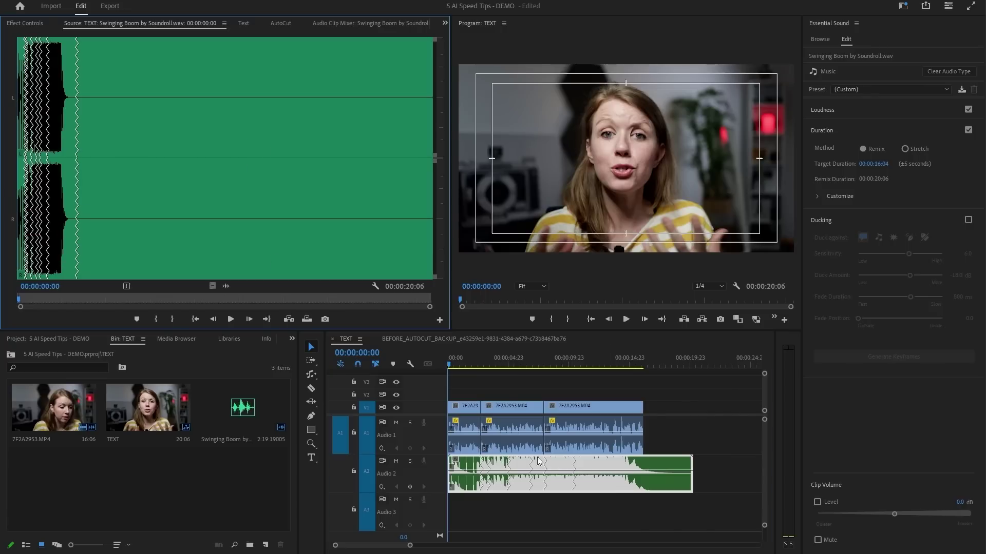
{"action": "scroll", "coordinate": [95, 235], "scroll_direction": "up", "scroll_amount": 5}
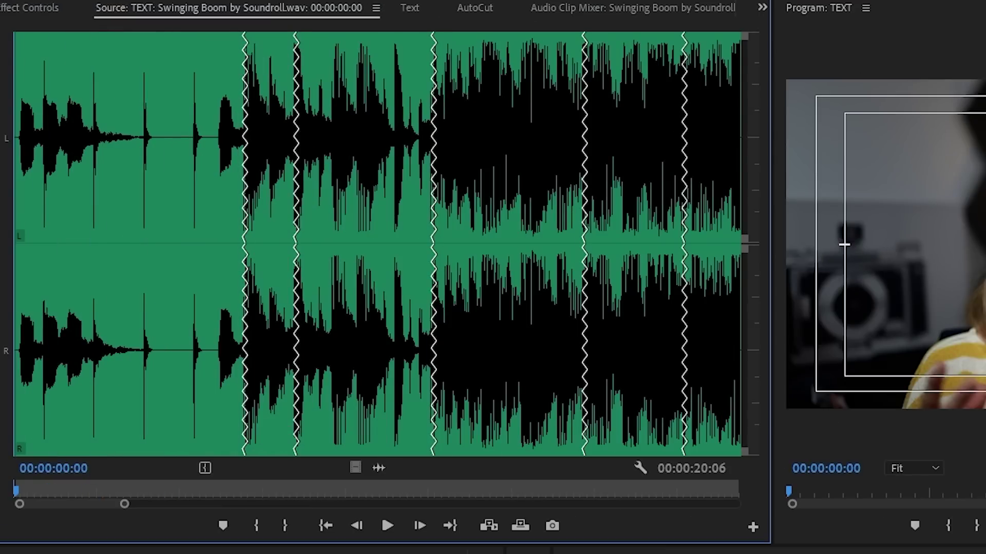
{"action": "scroll", "coordinate": [147, 430], "scroll_direction": "down", "scroll_amount": 3}
{"action": "key", "text": "space"}
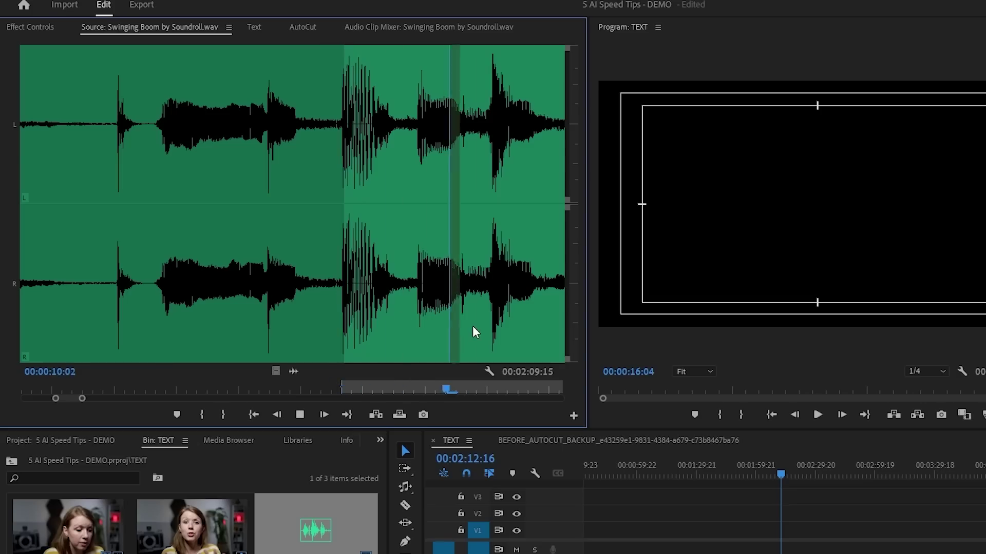
Mark an Out point at 00:00:48:00 on the Swinging Boom source clip.
{"action": "scroll", "coordinate": [474, 331], "scroll_direction": "down", "scroll_amount": 3}
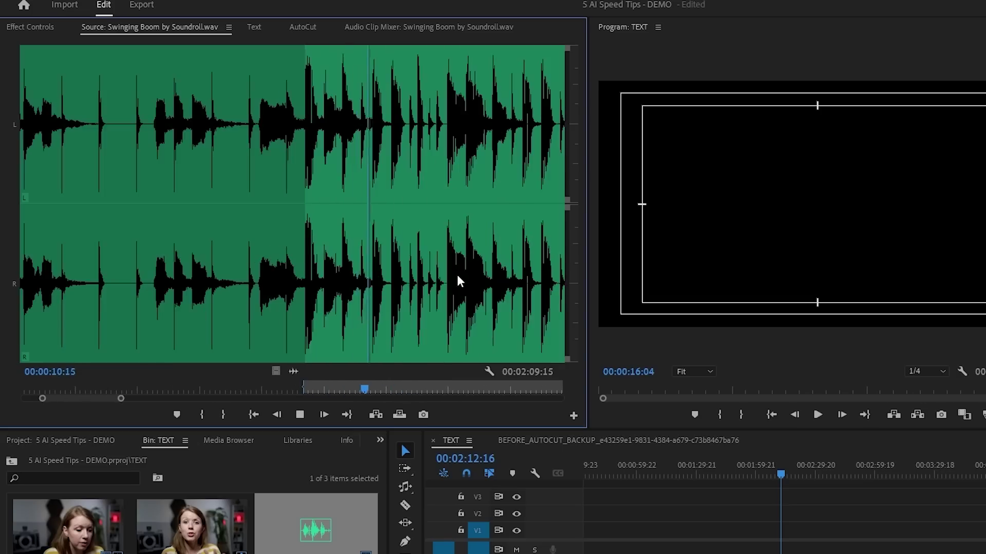
{"action": "scroll", "coordinate": [360, 275], "scroll_direction": "up", "scroll_amount": 5}
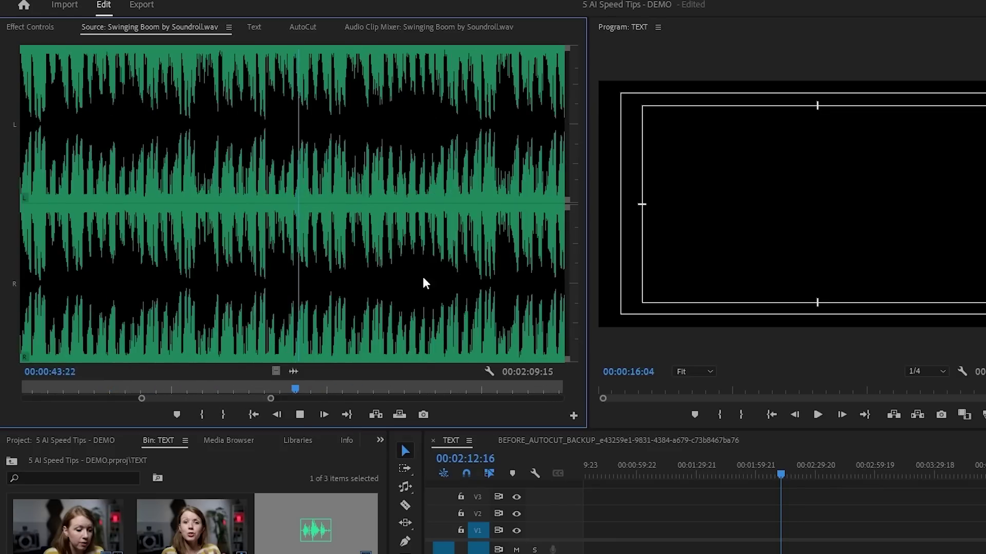
{"action": "left_click", "coordinate": [165, 280]}
{"action": "key", "text": "o"}
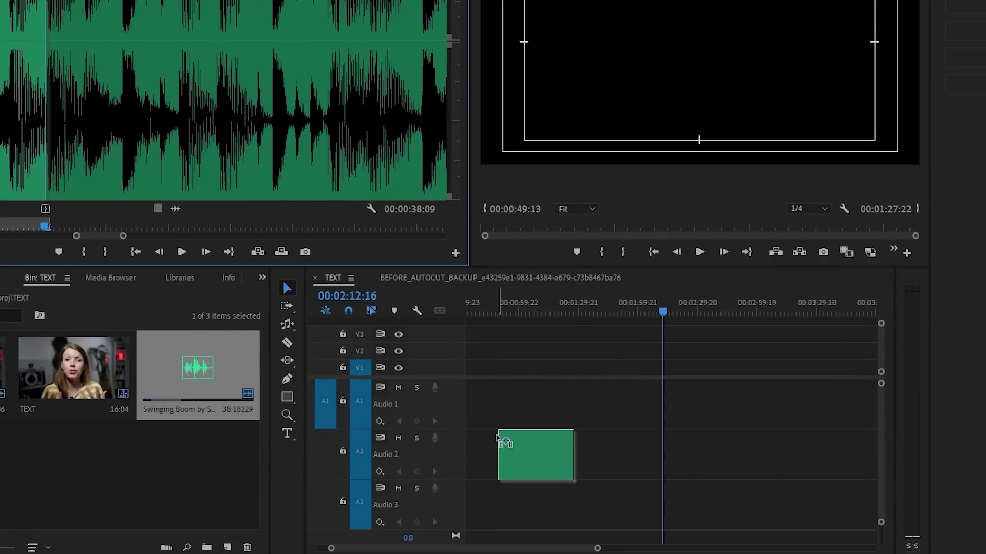
Place the 38-second music portion at the end of the Audio 2 clip.
{"action": "left_click", "coordinate": [785, 553]}
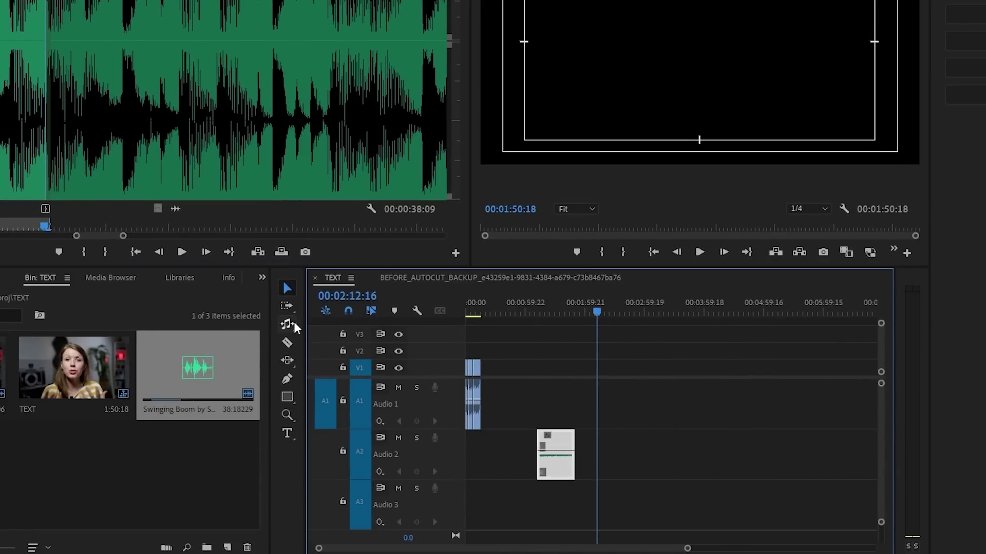
{"action": "left_click", "coordinate": [577, 472]}
{"action": "left_click_drag", "start_coordinate": [923, 489], "coordinate": [561, 492]}
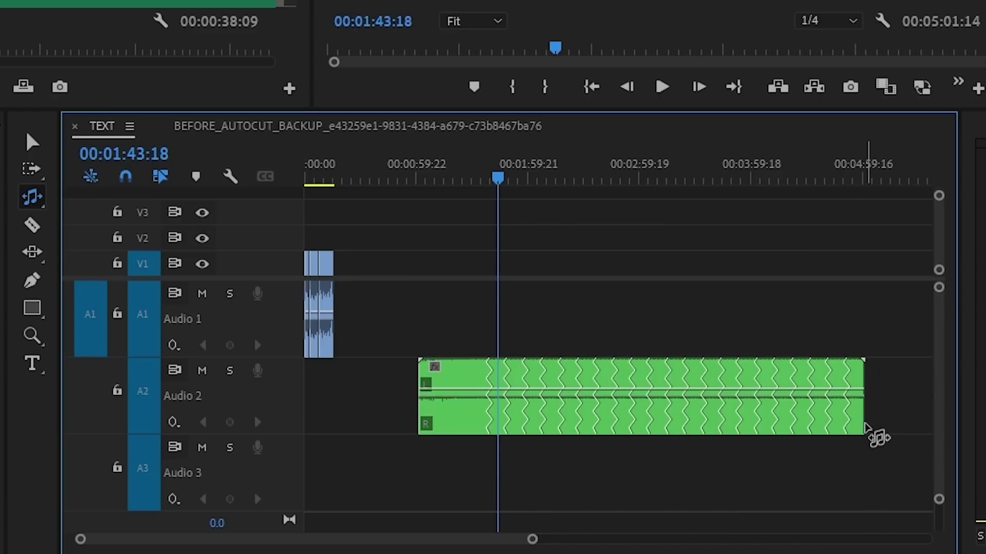
Drag the Audio 2 music end left with the Remix Tool to end at 00:01:16:04.
{"action": "left_click_drag", "start_coordinate": [866, 426], "coordinate": [693, 430]}
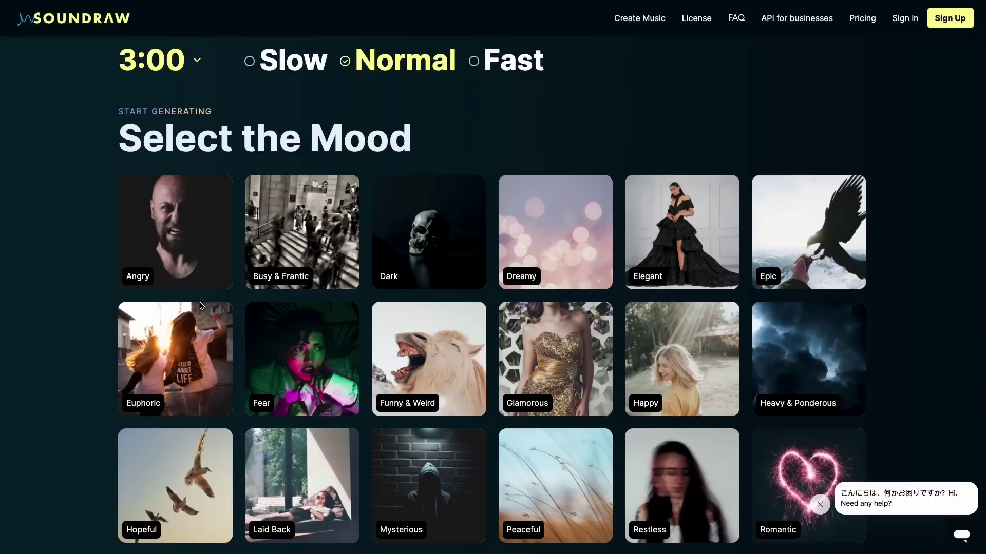
Scroll to the Lofi Hip Hop results and preview track 002's sections.
{"action": "scroll", "coordinate": [680, 331], "scroll_direction": "down", "scroll_amount": 5}
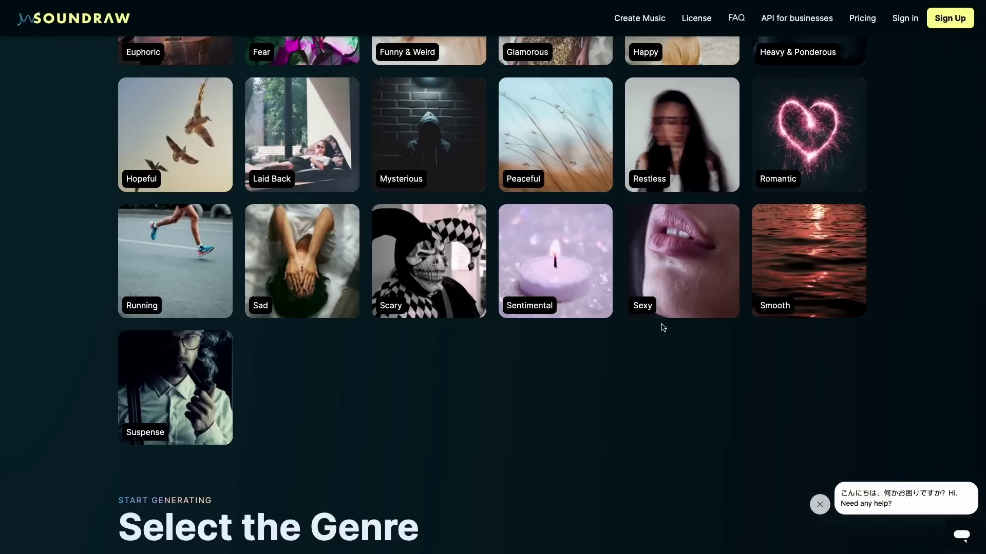
{"action": "scroll", "coordinate": [584, 307], "scroll_direction": "down", "scroll_amount": 1}
{"action": "scroll", "coordinate": [583, 310], "scroll_direction": "down", "scroll_amount": 8}
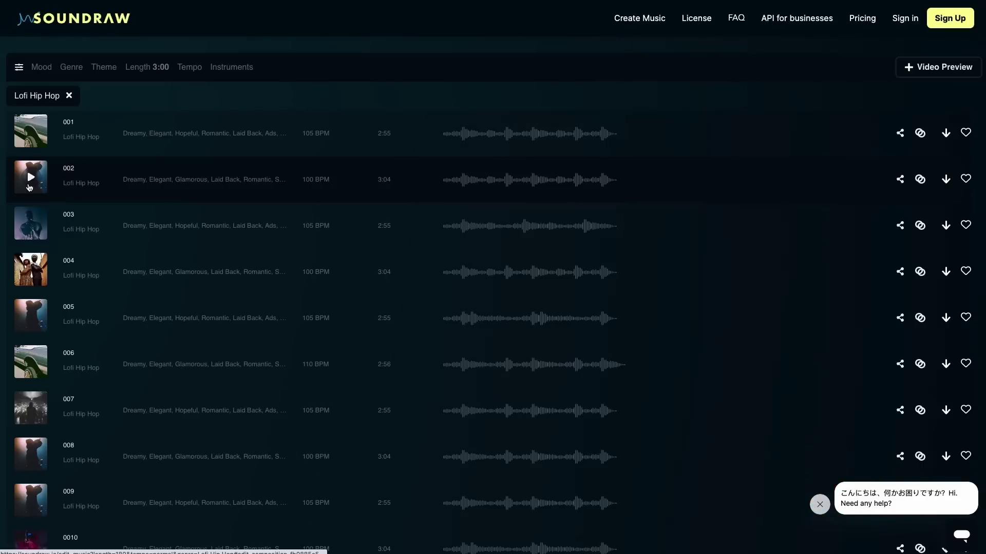
{"action": "left_click", "coordinate": [31, 177]}
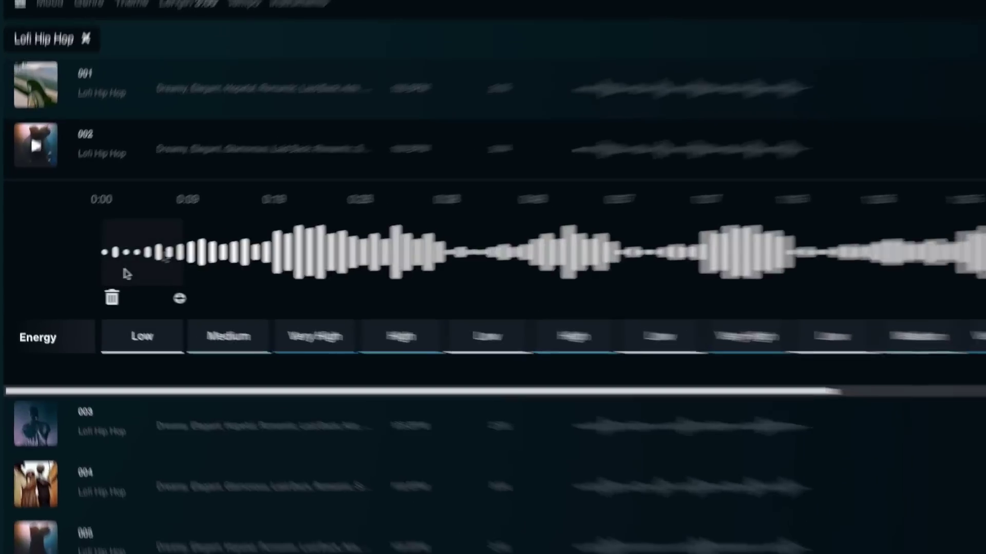
{"action": "left_click", "coordinate": [173, 320]}
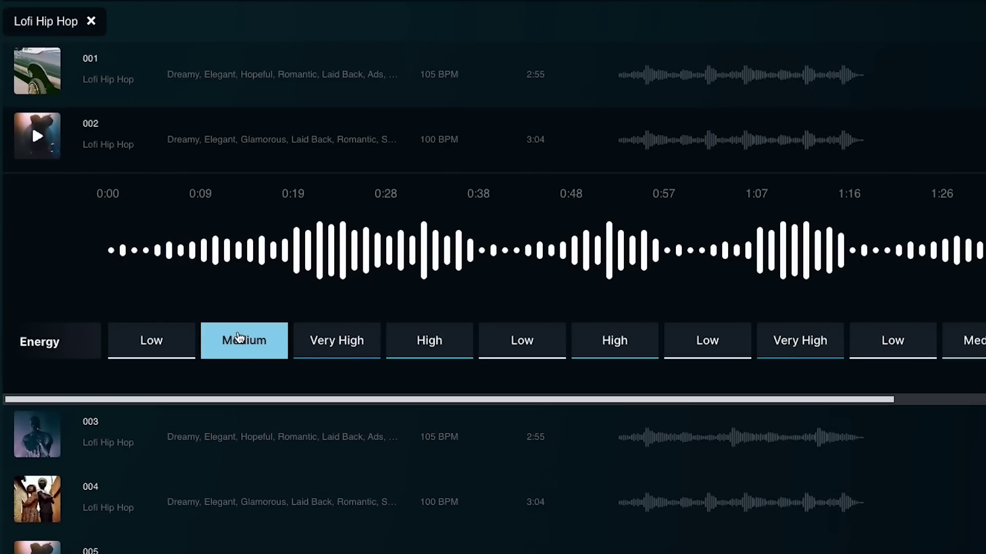
{"action": "left_click", "coordinate": [220, 263]}
{"action": "left_click", "coordinate": [438, 349]}
Delete track 002's Very High energy section and test muting the 0:09 melody.
{"action": "left_click", "coordinate": [304, 300]}
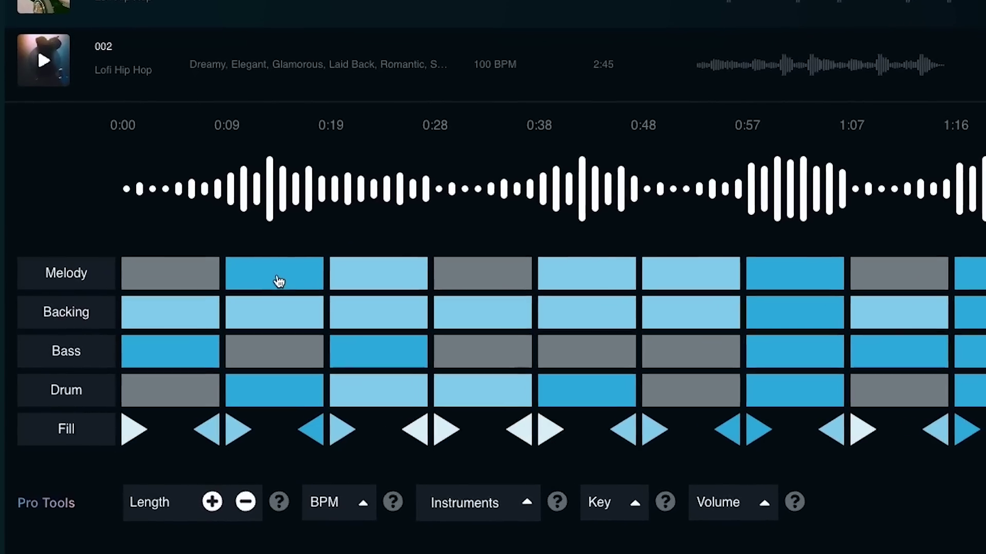
{"action": "left_click", "coordinate": [281, 281]}
{"action": "left_click", "coordinate": [290, 277]}
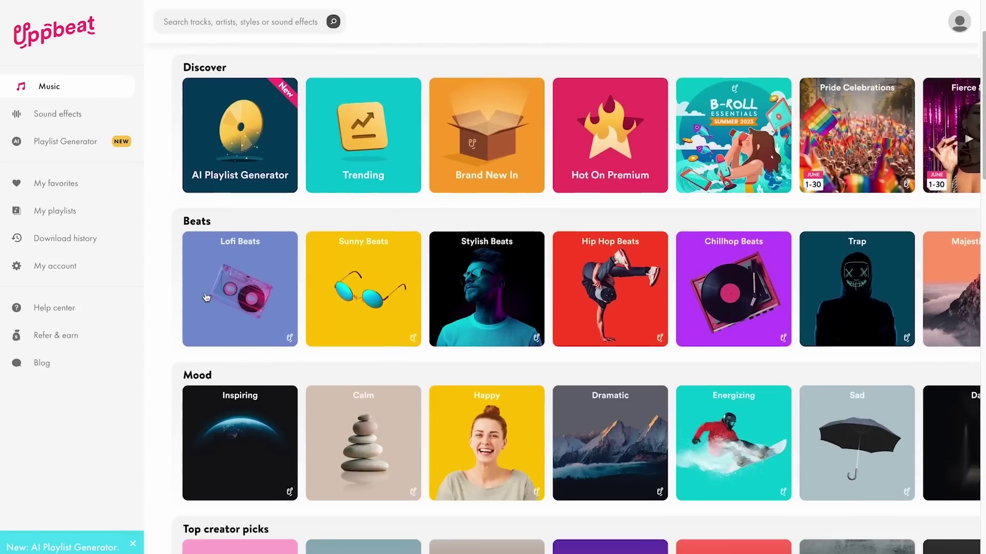
Start typing a Sounds like description in the AI Playlist Generator prompt box.
{"action": "scroll", "coordinate": [206, 297], "scroll_direction": "down", "scroll_amount": 2}
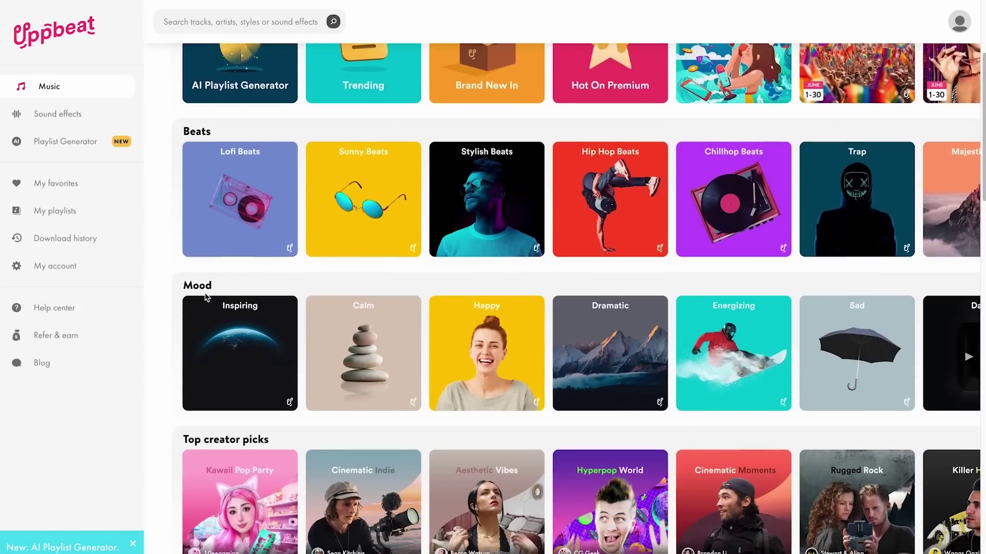
{"action": "scroll", "coordinate": [205, 296], "scroll_direction": "down", "scroll_amount": 4}
{"action": "scroll", "coordinate": [205, 297], "scroll_direction": "down", "scroll_amount": 3}
{"action": "scroll", "coordinate": [206, 298], "scroll_direction": "down", "scroll_amount": 3}
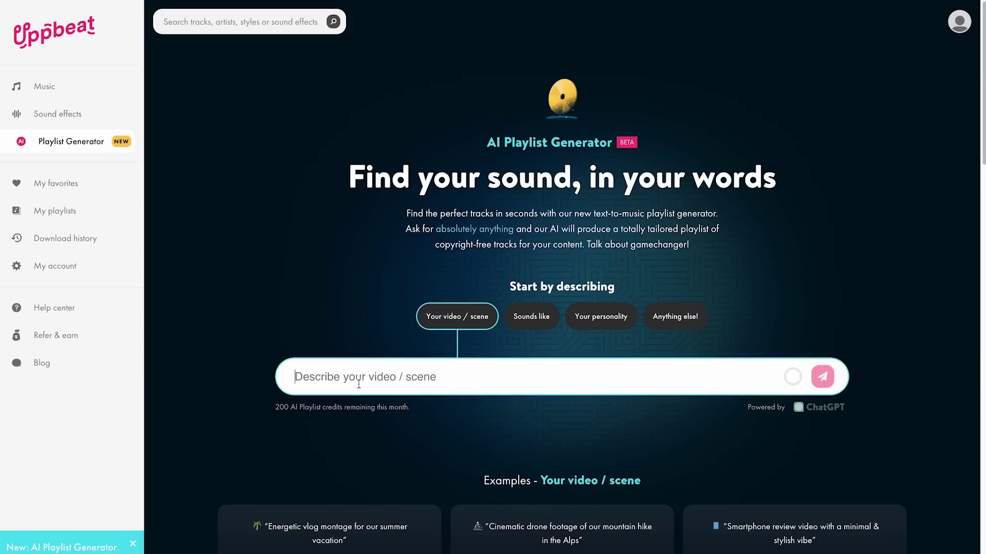
{"action": "type", "text": "A dyst"}
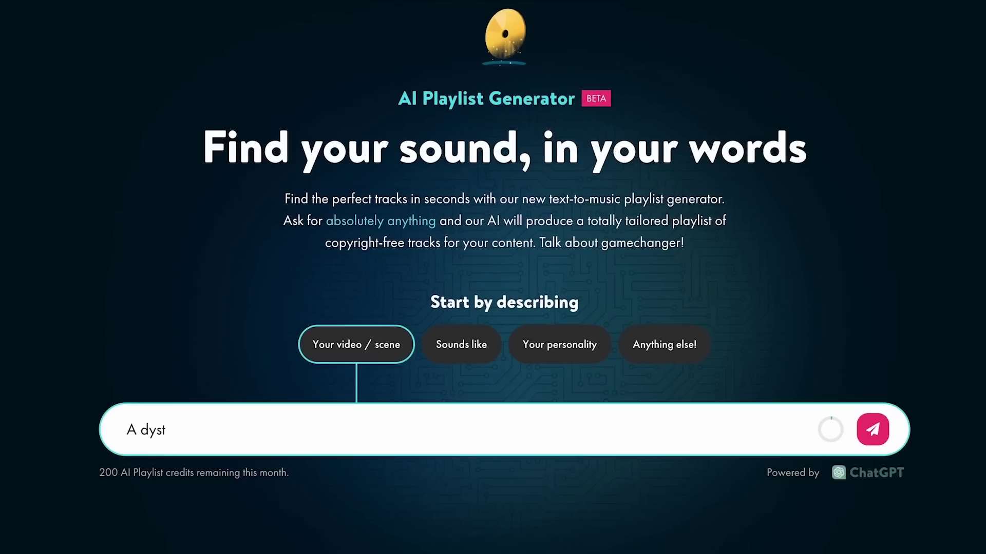
{"action": "type", "text": "li"}
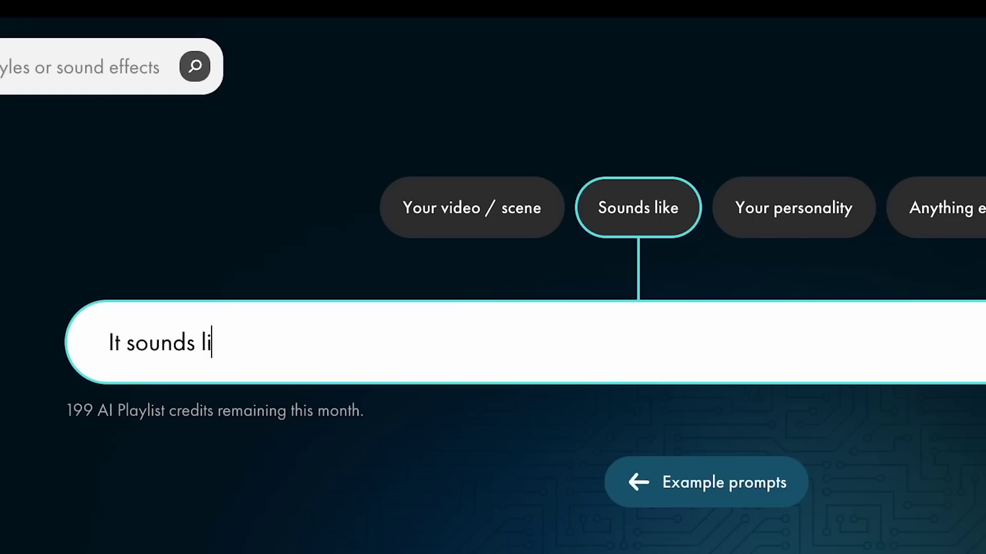